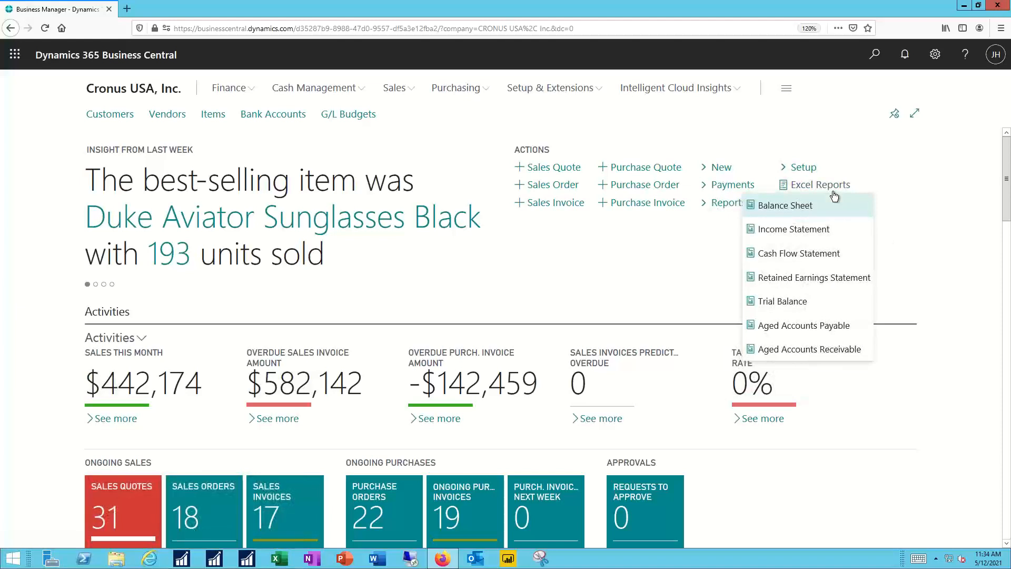
# View the Business Central online help and the Business Manager role overview, closing both to return to the home page
pyautogui.click(919, 153)
pyautogui.hotkey('ctrl', 'F1')
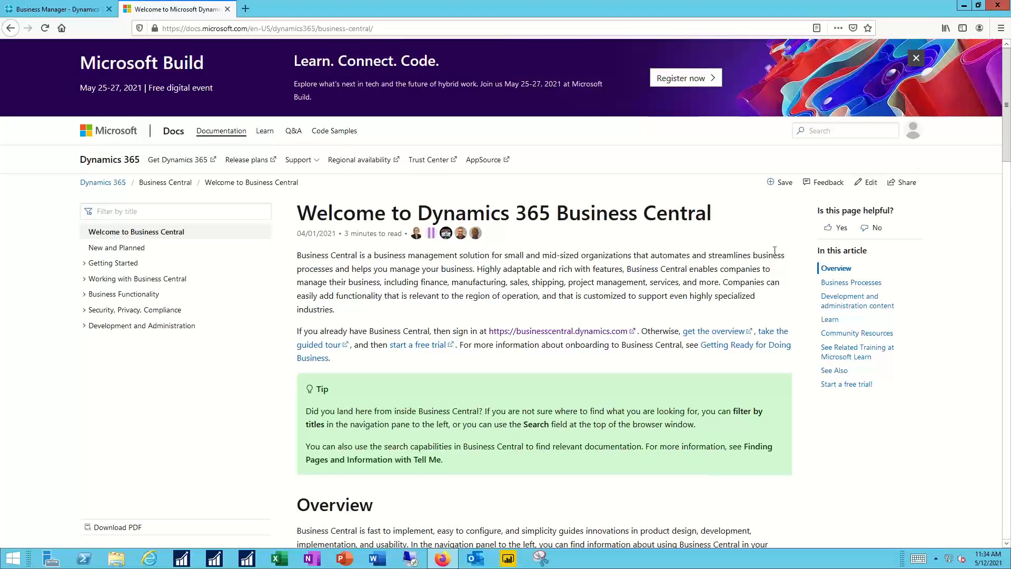
pyautogui.click(227, 10)
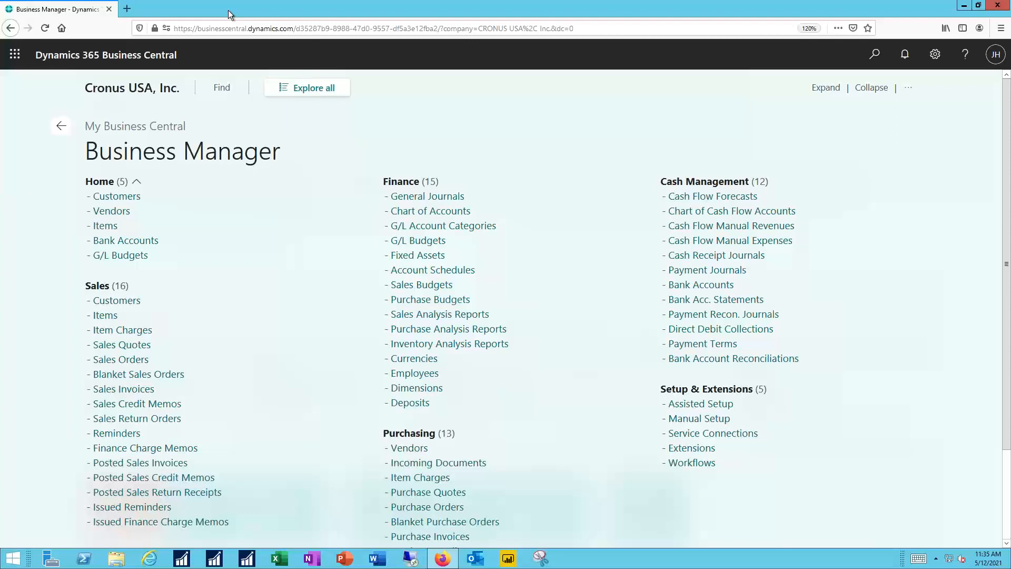
pyautogui.click(62, 128)
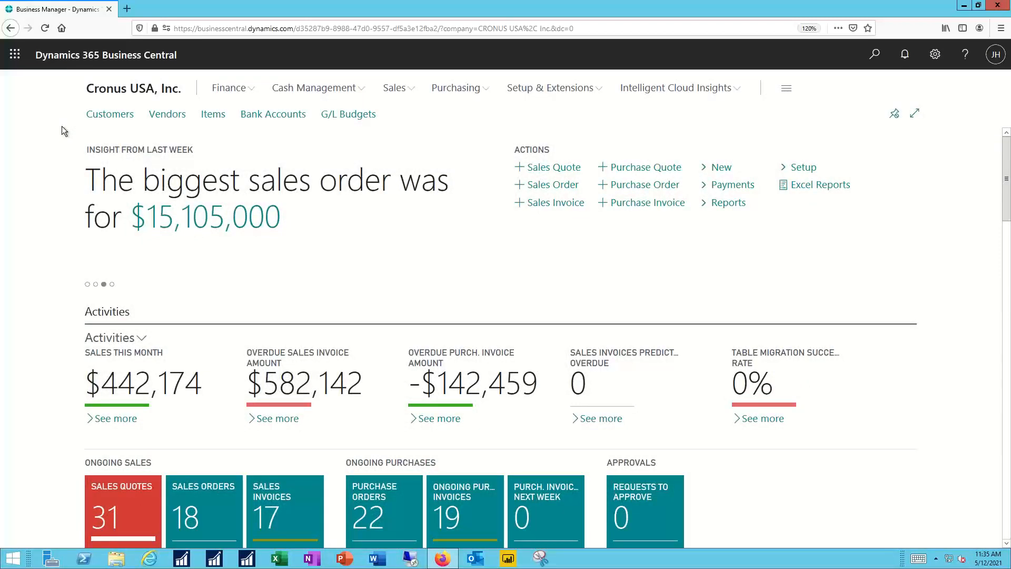
# Create a new customer from the Customers list using the Business-to-Business Customer (Bank) template
pyautogui.click(117, 117)
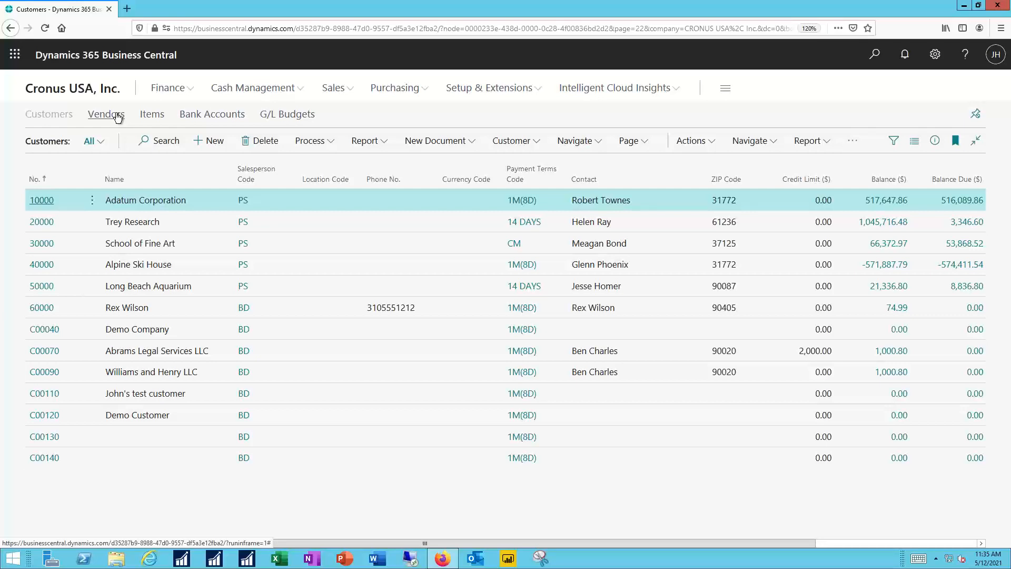
pyautogui.hotkey('alt', 'n')
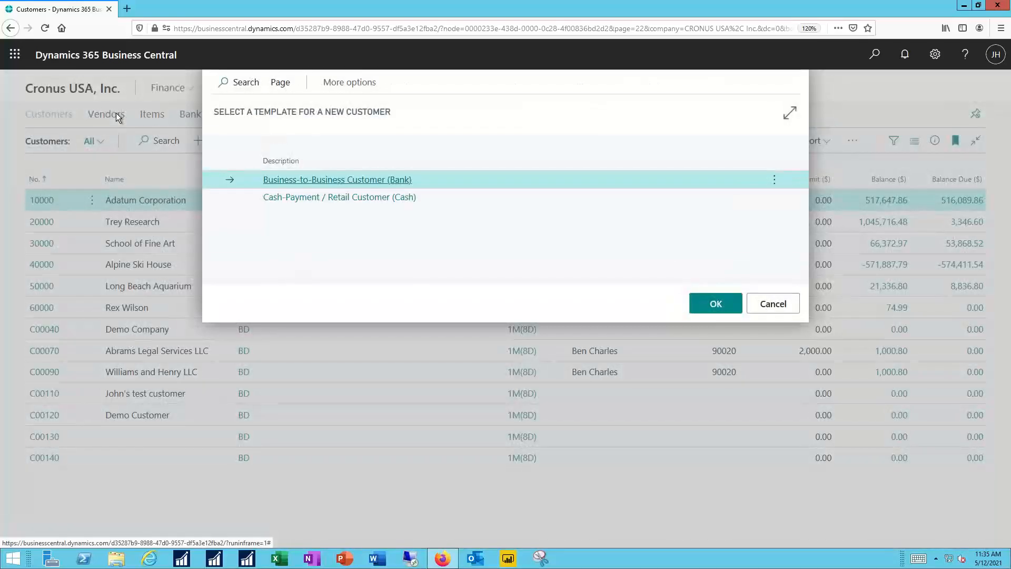
pyautogui.click(716, 306)
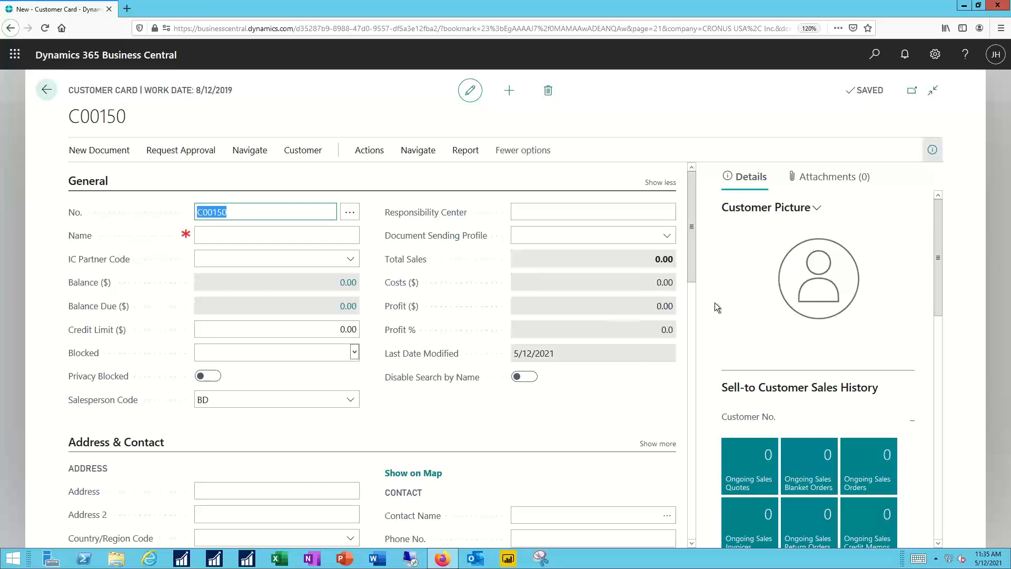
# Add a note reading "new note share with you all" to the new customer card
pyautogui.hotkey('alt', 'o')
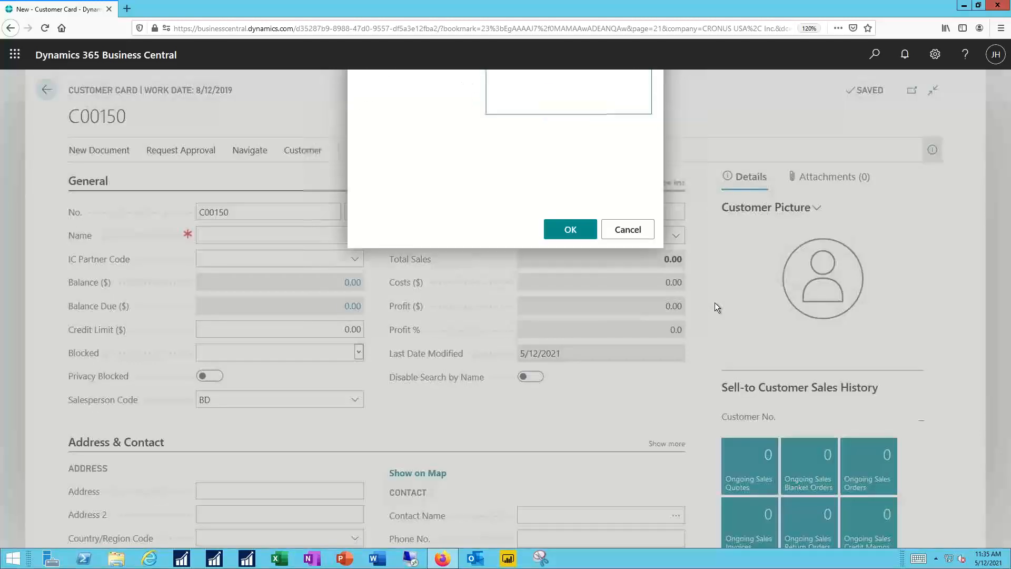
pyautogui.write('new n')
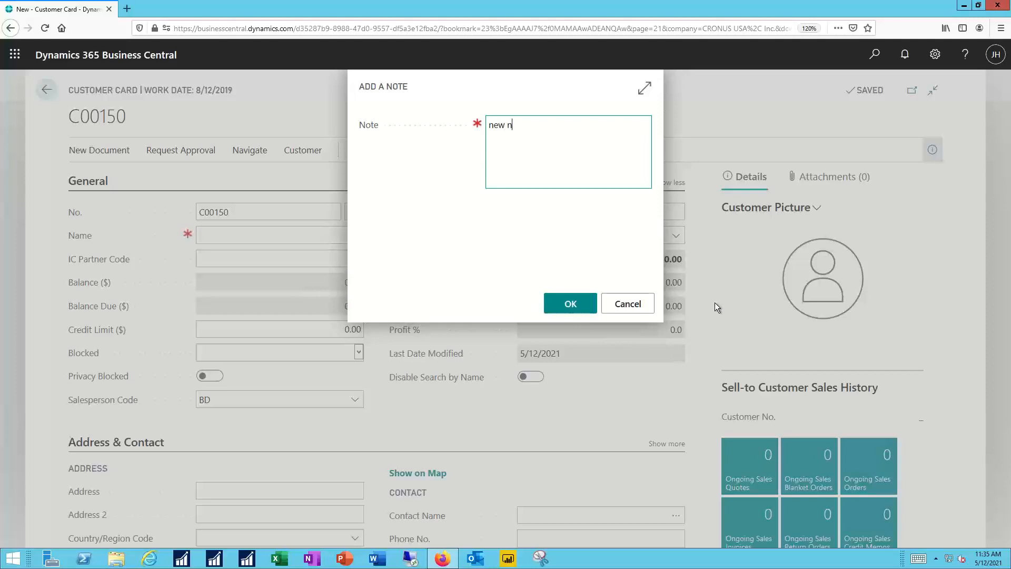
pyautogui.write('ote share wi')
pyautogui.press('BackSpace')
pyautogui.write('th you all')
pyautogui.click(555, 298)
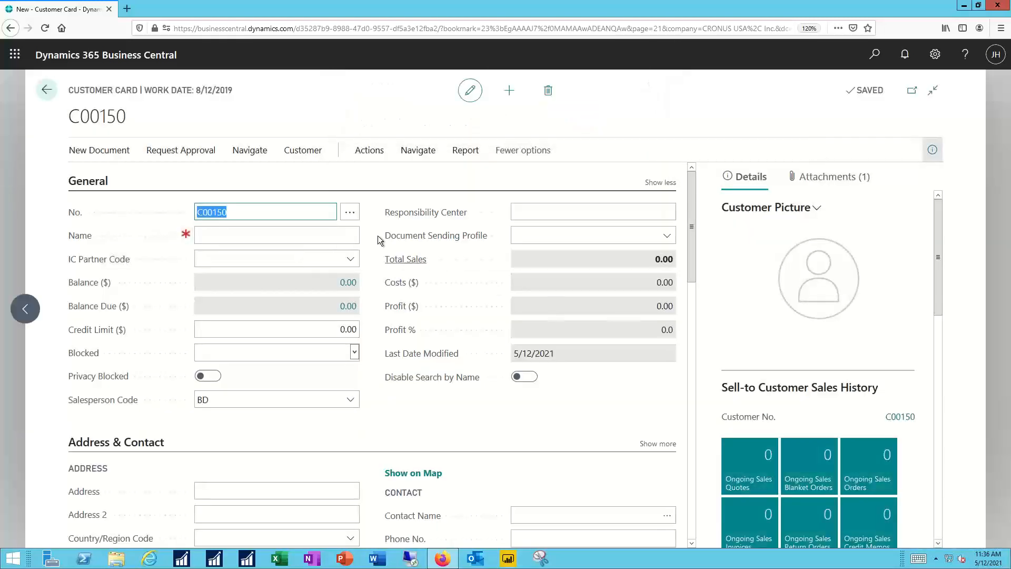
# Leave the customer card, return to the home page and open the Sales Invoices list
pyautogui.click(45, 93)
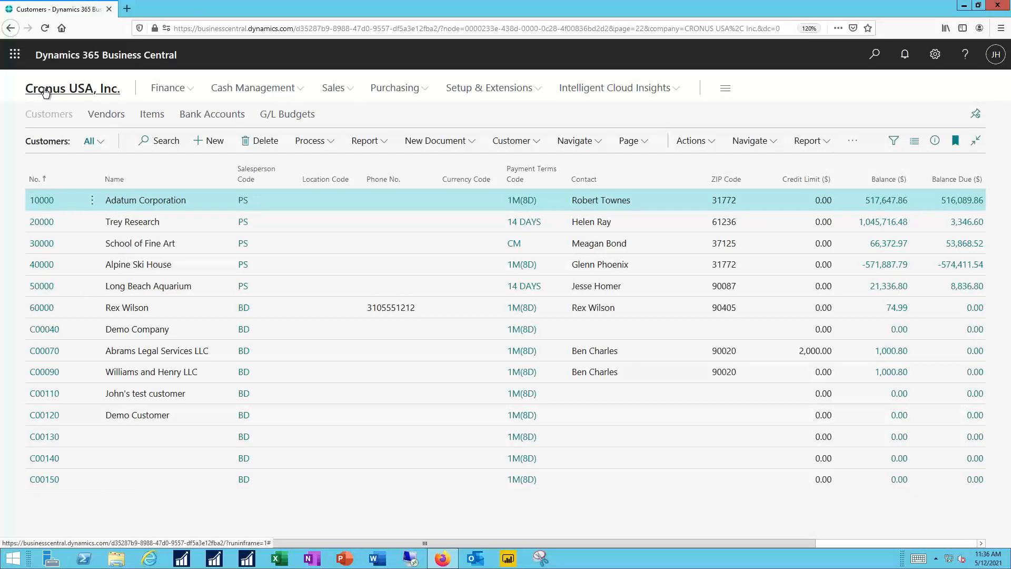
pyautogui.click(45, 92)
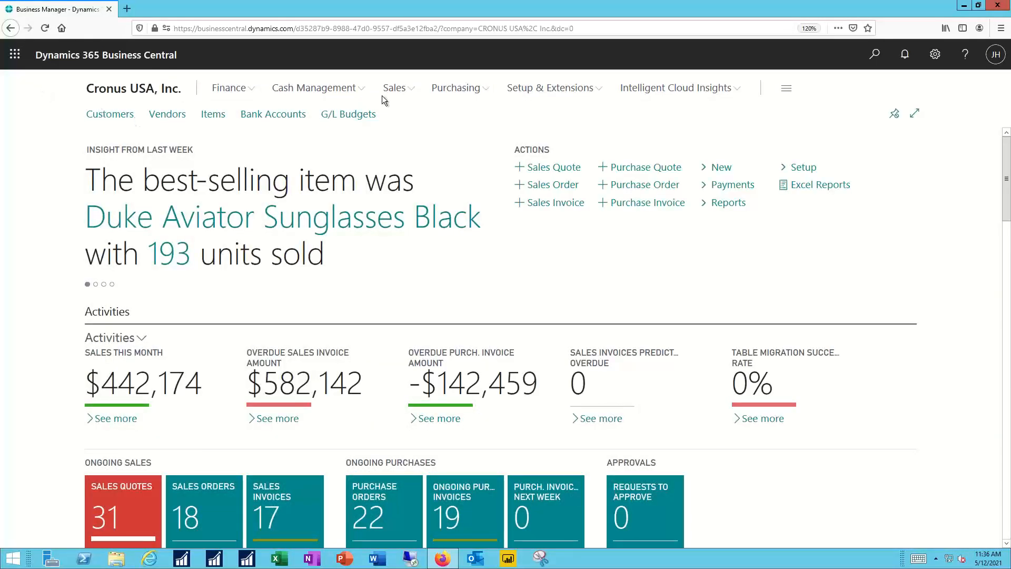
pyautogui.click(404, 91)
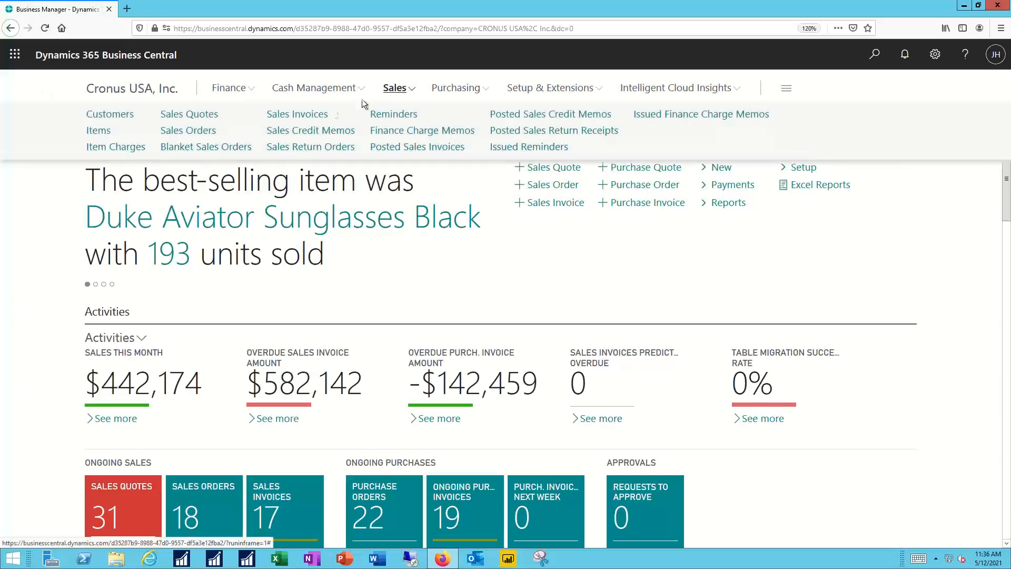
pyautogui.click(306, 115)
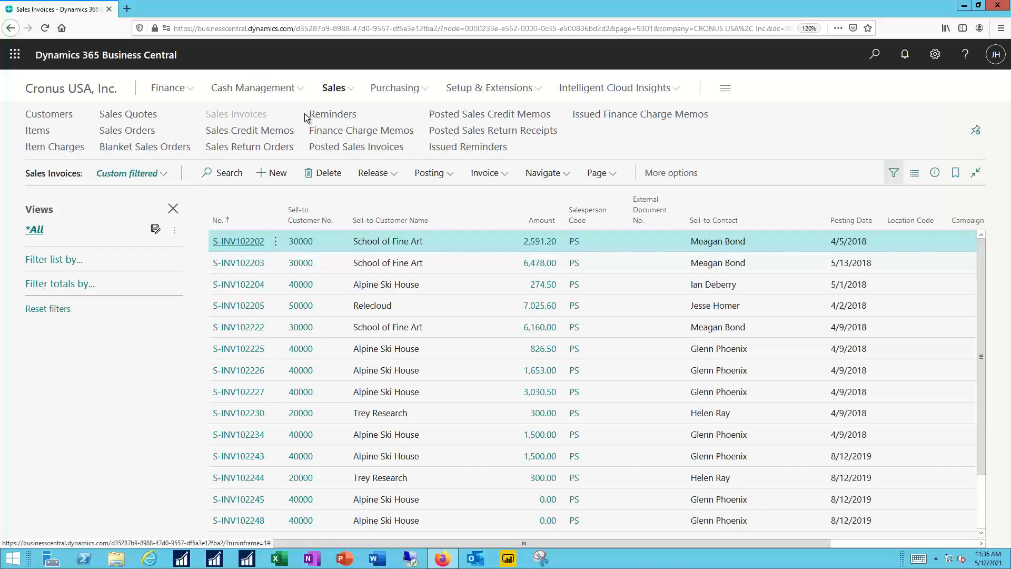
# Show and hide the details pane of the Sales Invoices list, toggle the page width narrow and wide, and return home
pyautogui.hotkey('alt', 'F2')
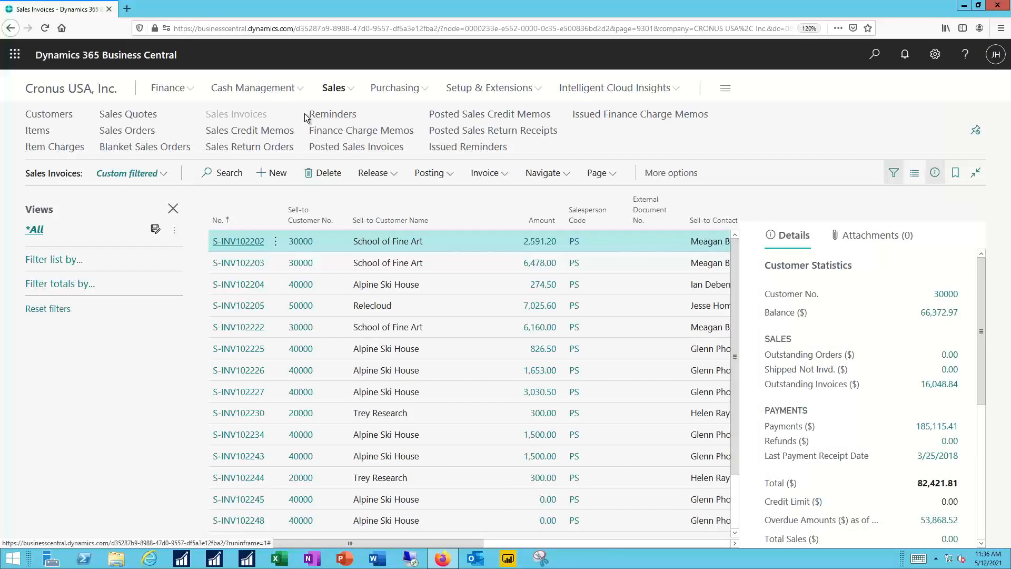
pyautogui.hotkey('alt', 'F2')
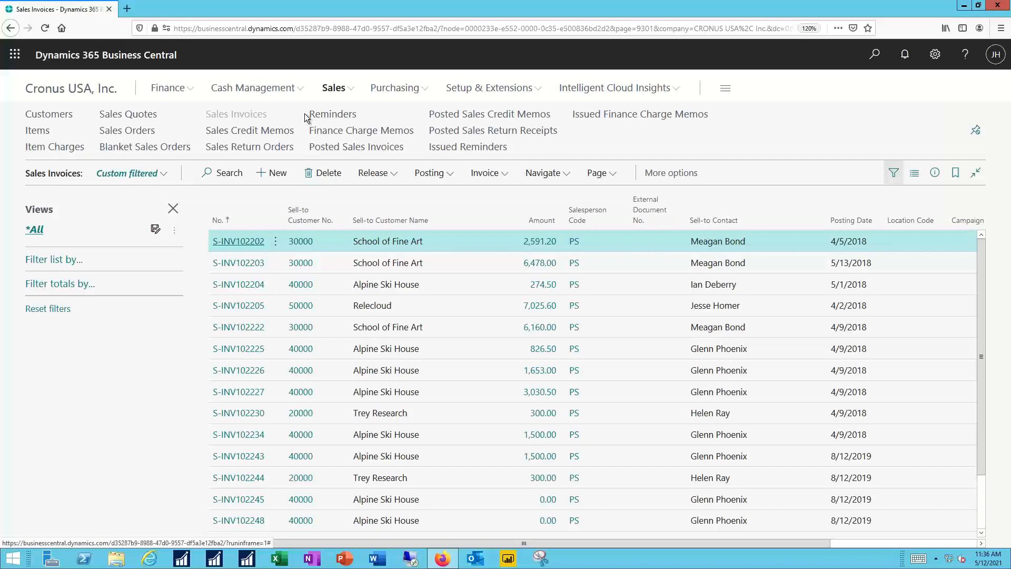
pyautogui.hotkey('ctrl', 'F12')
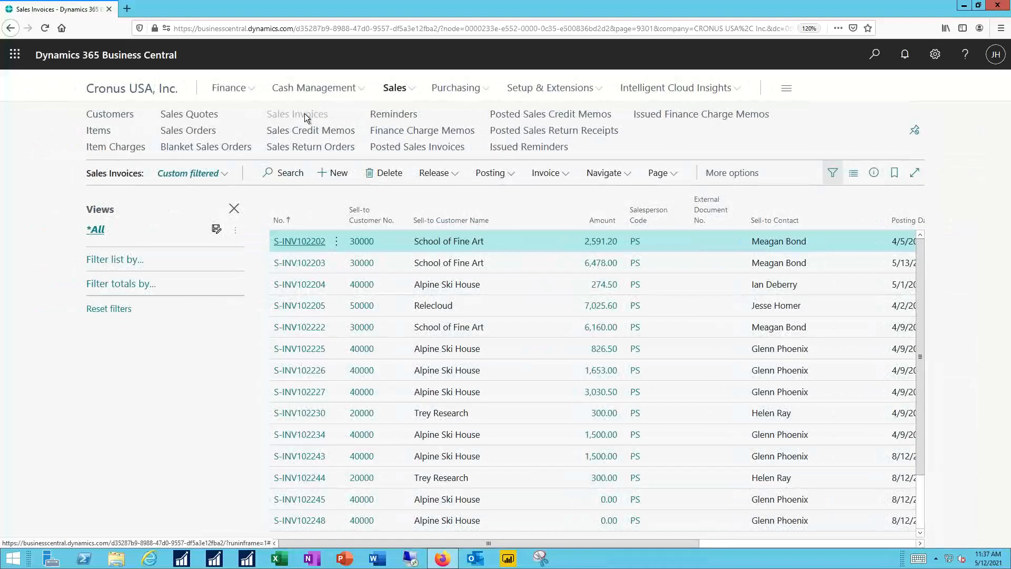
pyautogui.hotkey('ctrl', 'F12')
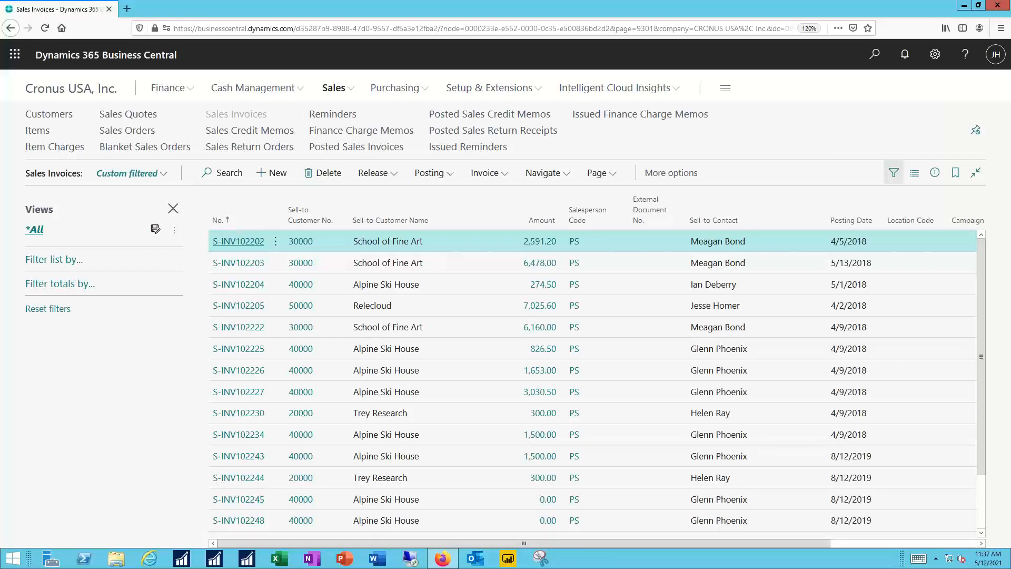
pyautogui.click(80, 87)
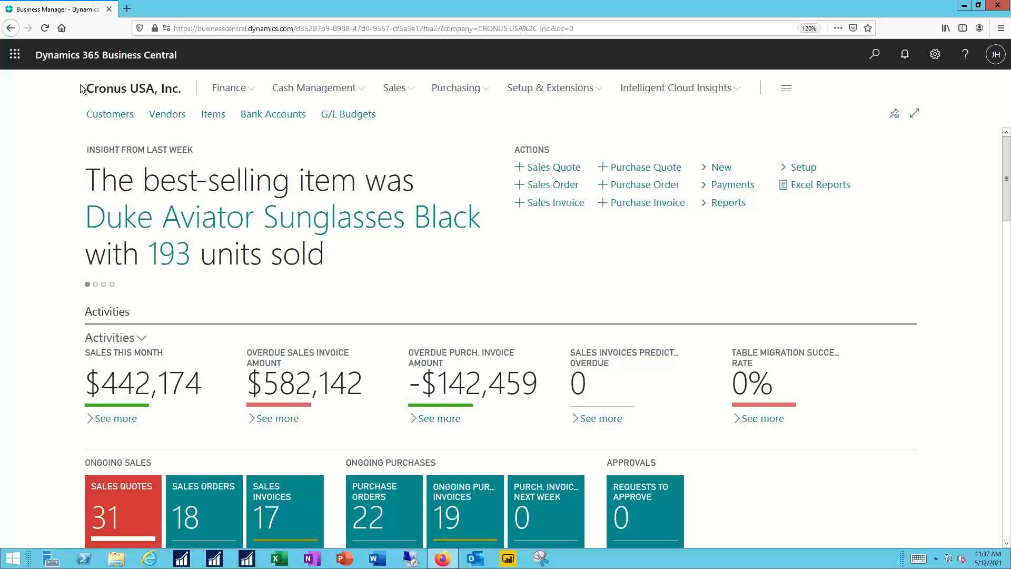
pyautogui.hotkey('alt', 'q')
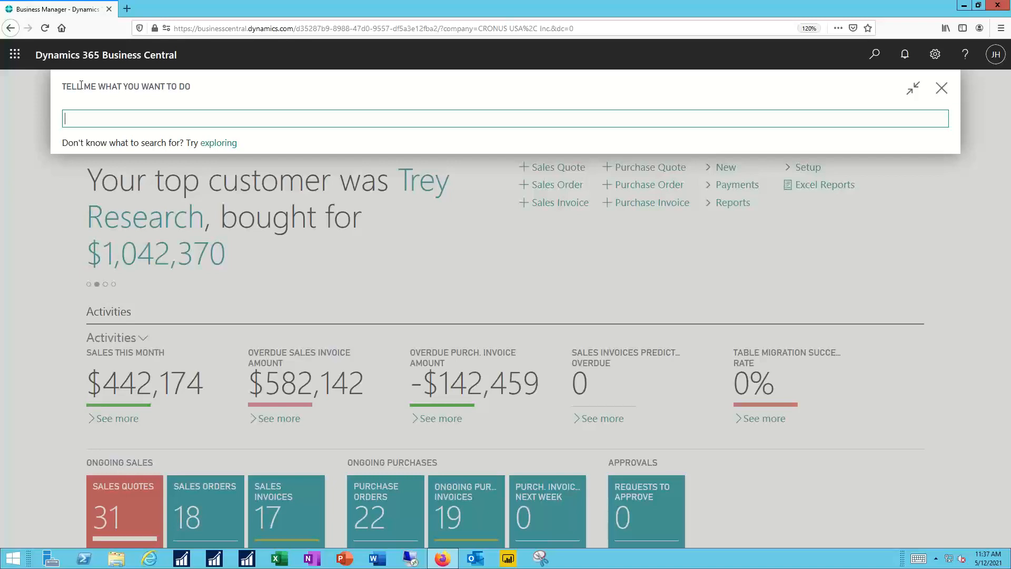
pyautogui.write('@')
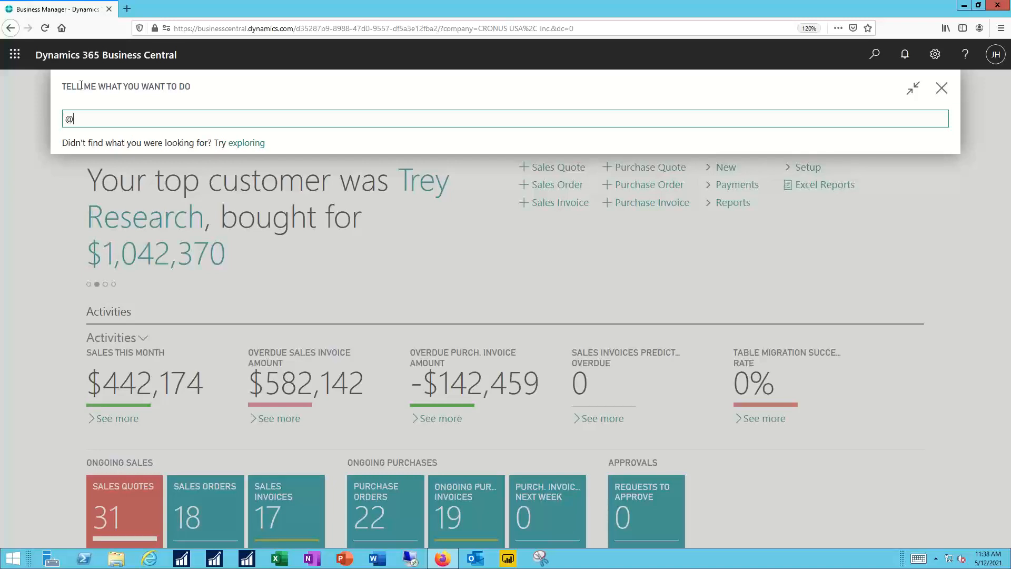
pyautogui.write('man')
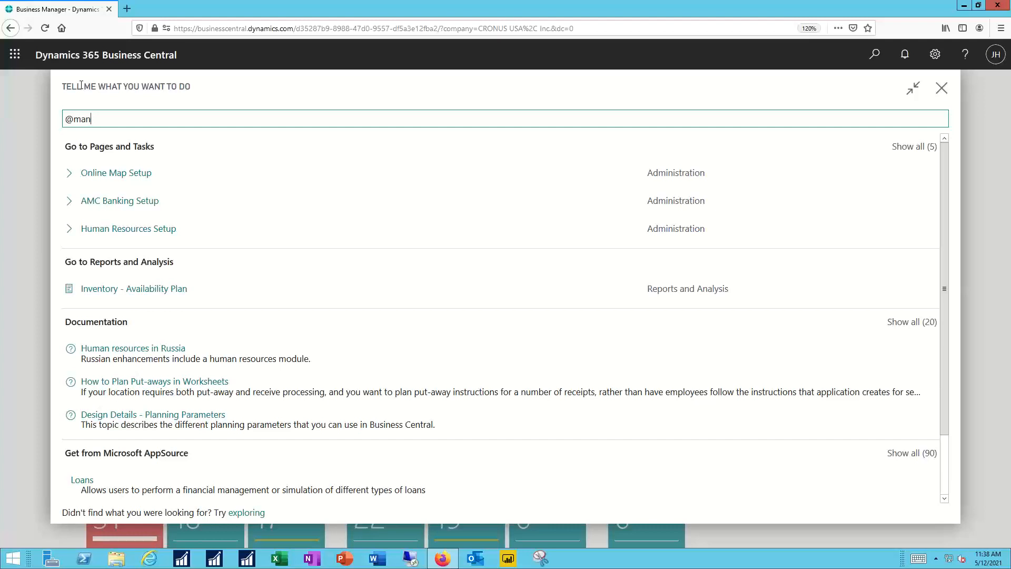
pyautogui.press('BackSpace')
pyautogui.press('BackSpace')
pyautogui.press('BackSpace')
pyautogui.press('BackSpace')
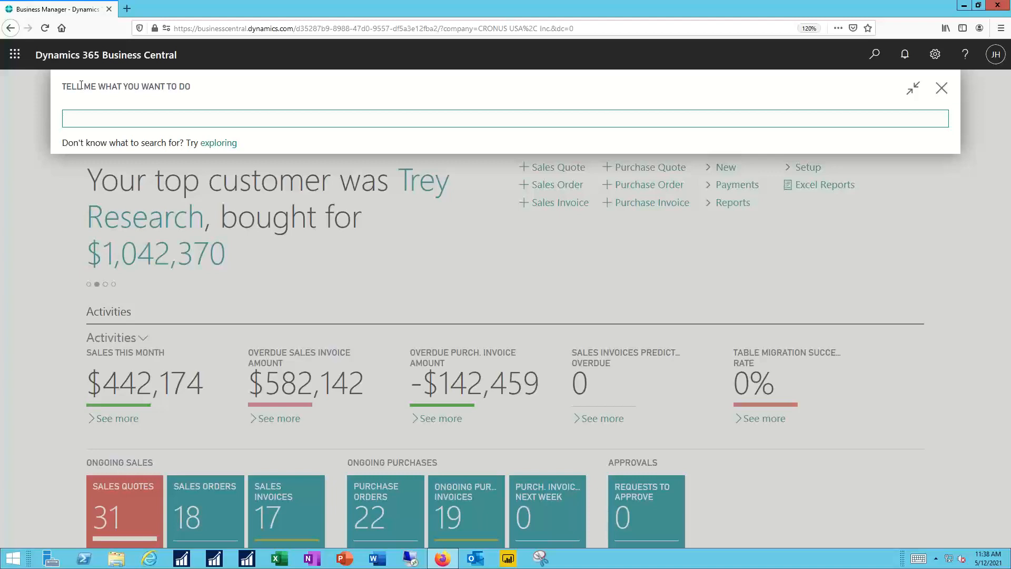
pyautogui.write('?')
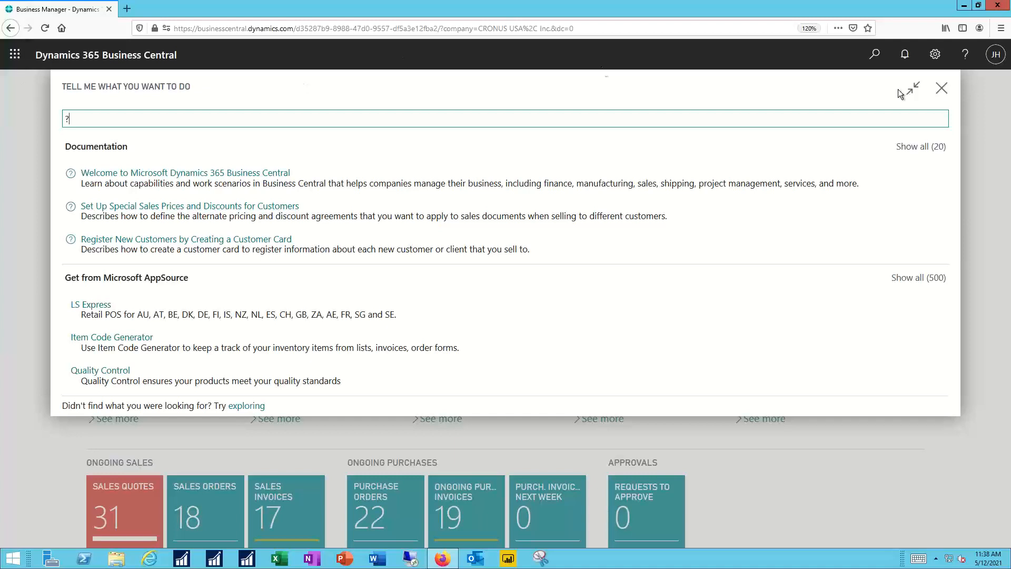
pyautogui.click(941, 90)
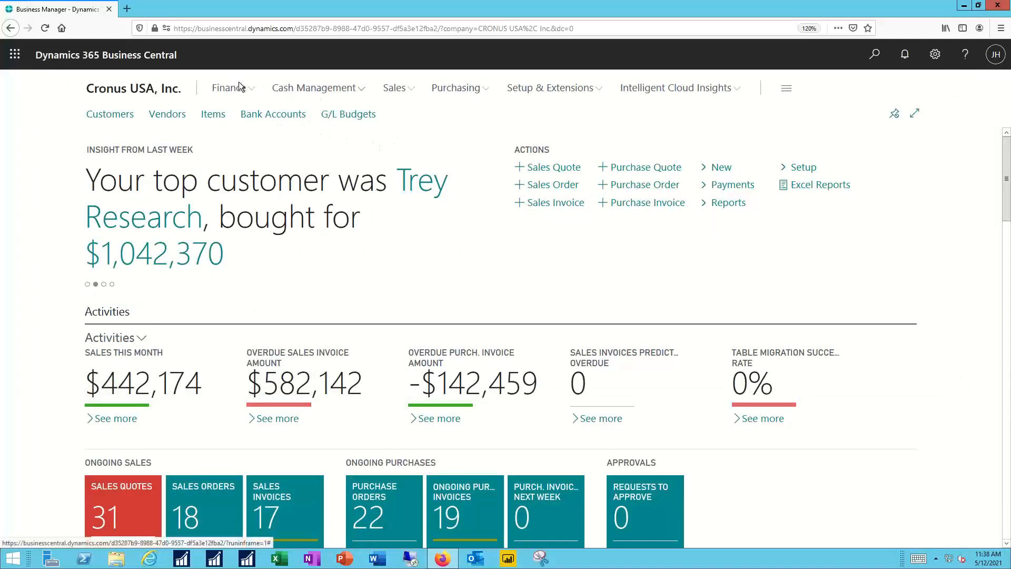
# Open the Chart of Accounts and add a list filter on the Name field
pyautogui.click(226, 88)
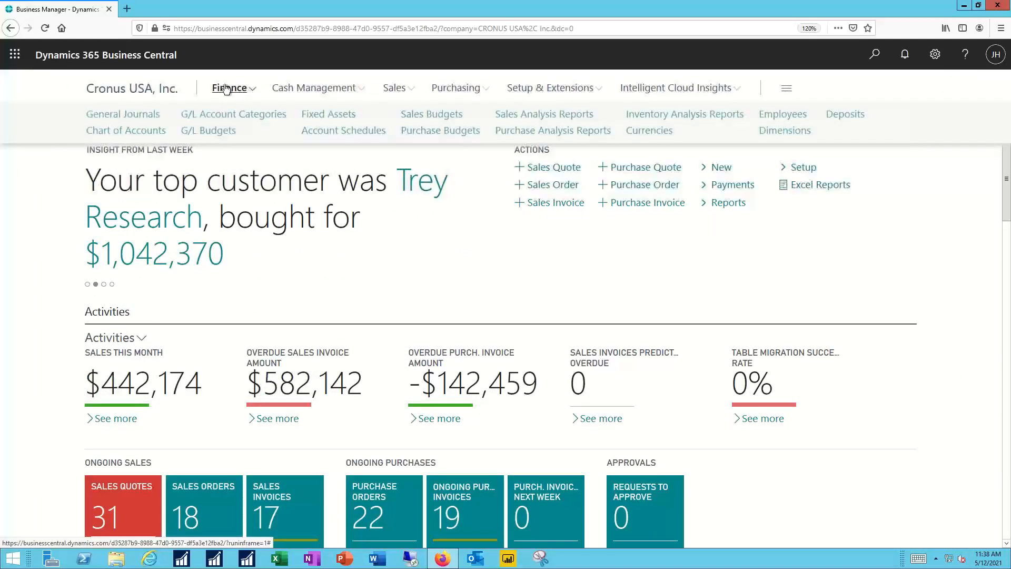
pyautogui.click(120, 133)
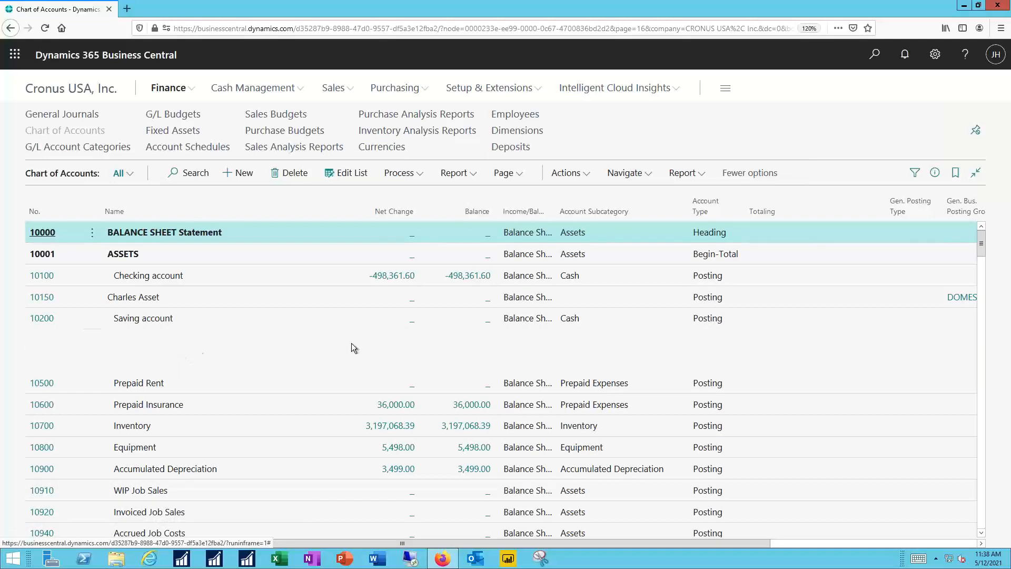
pyautogui.click(915, 173)
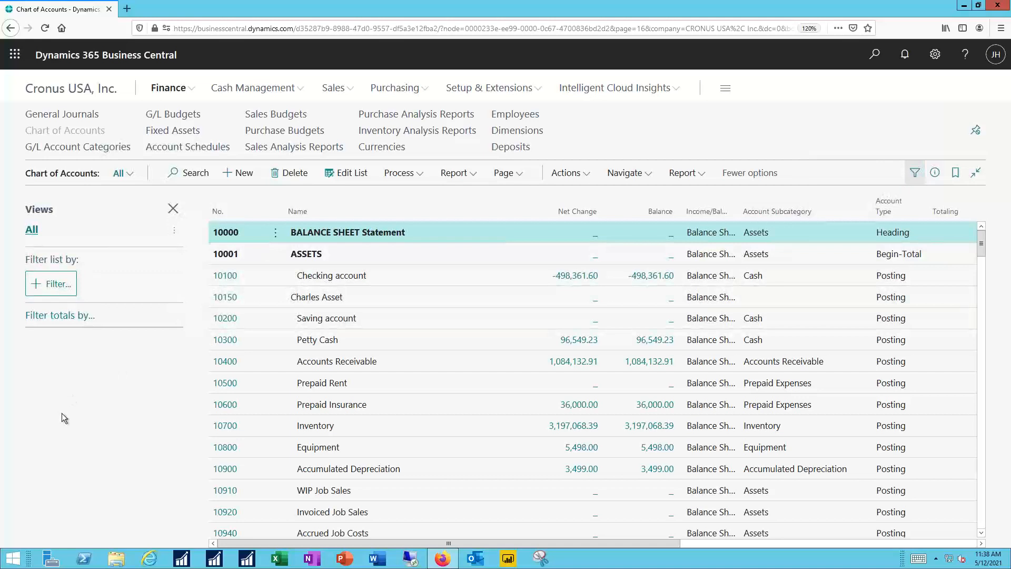
pyautogui.click(59, 285)
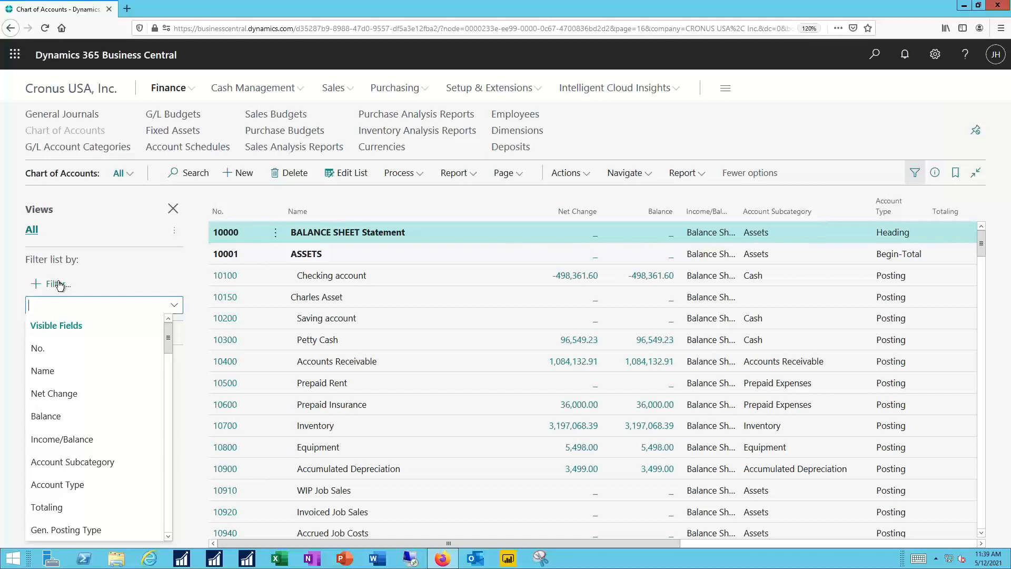
pyautogui.click(42, 372)
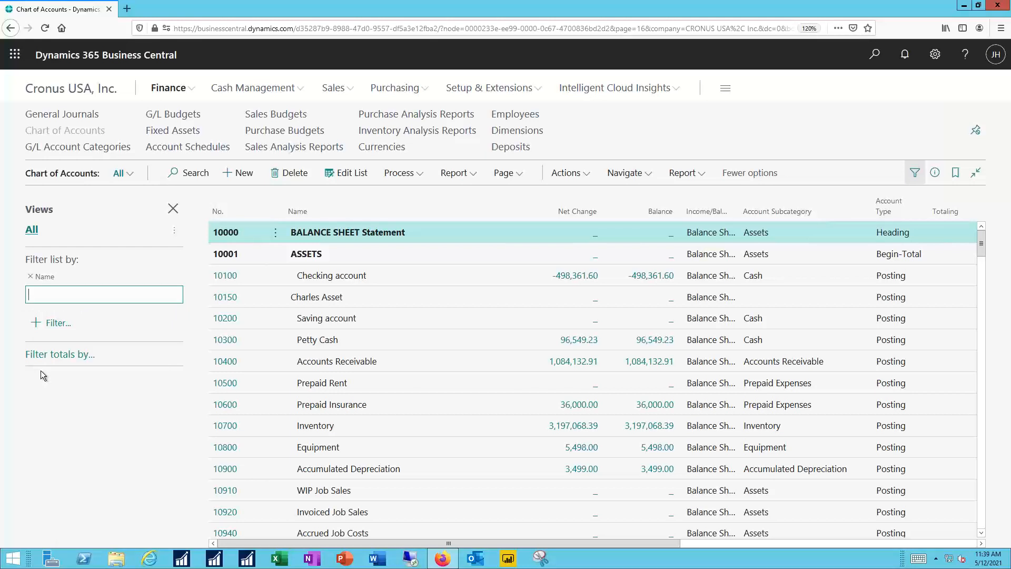
# Try "check" with quote and asterisk symbols as the Name filter criterion, and replace it with "<>"
pyautogui.write('check')
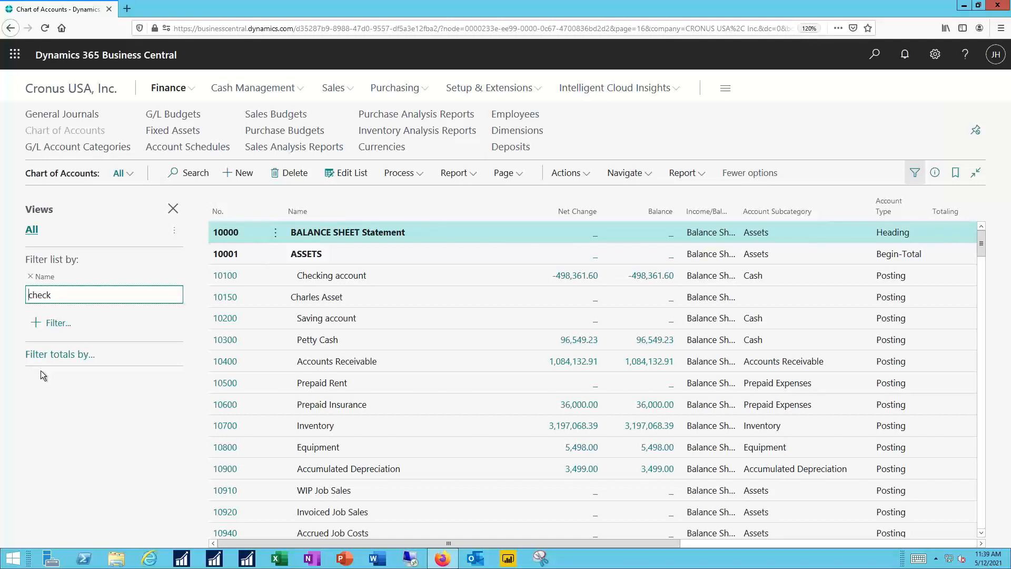
pyautogui.write("'")
pyautogui.press('BackSpace')
pyautogui.press('BackSpace')
pyautogui.press('BackSpace')
pyautogui.press('BackSpace')
pyautogui.press('BackSpace')
pyautogui.press('BackSpace')
pyautogui.press('BackSpace')
pyautogui.write('*')
pyautogui.write('<>')
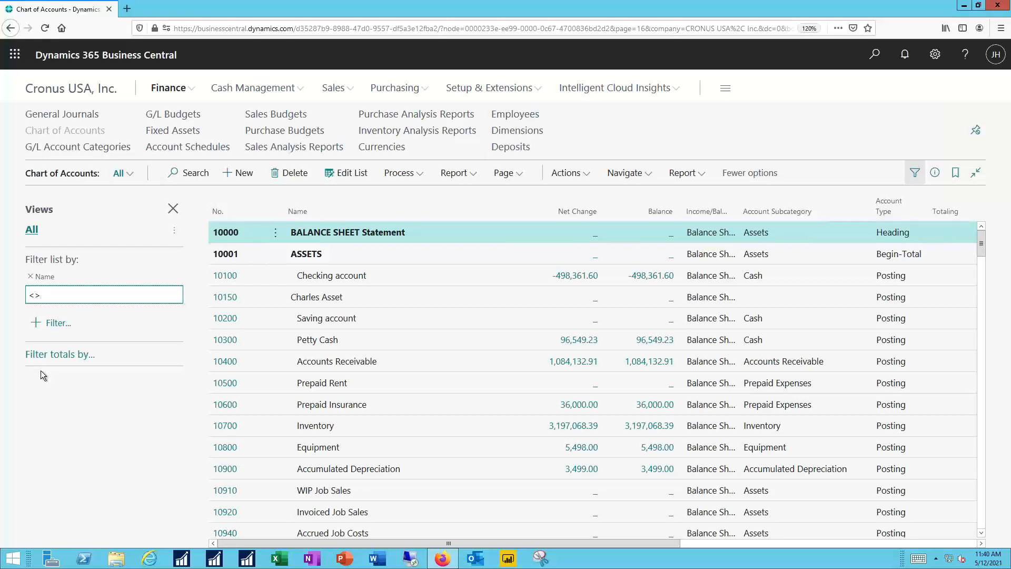